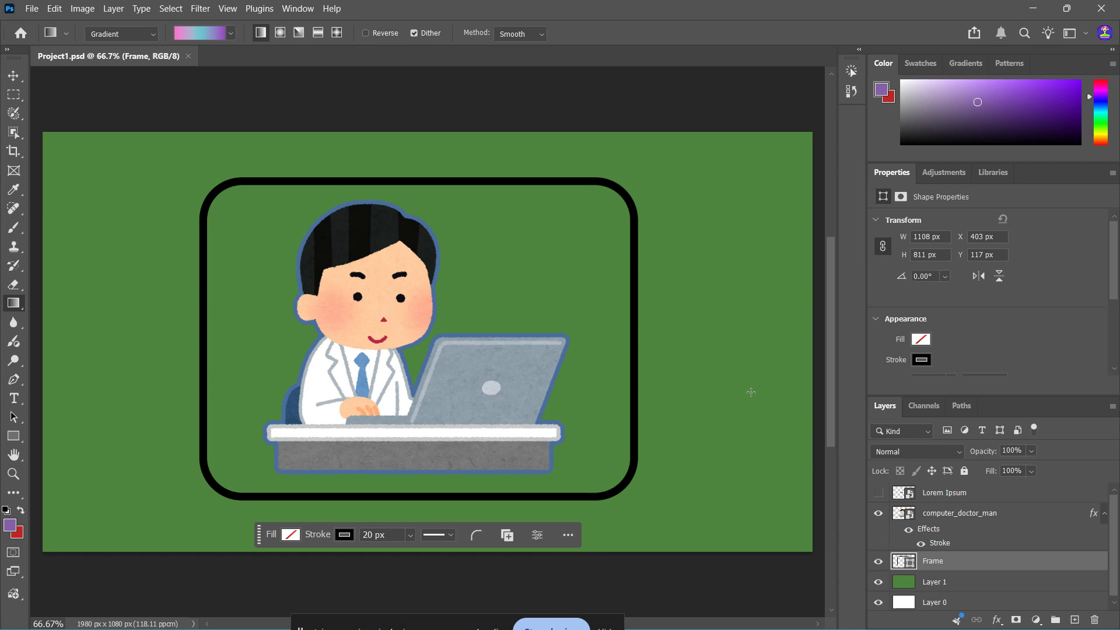
Step: Add a new empty layer with default settings directly above the green background layer
{"action": "key", "text": "v"}
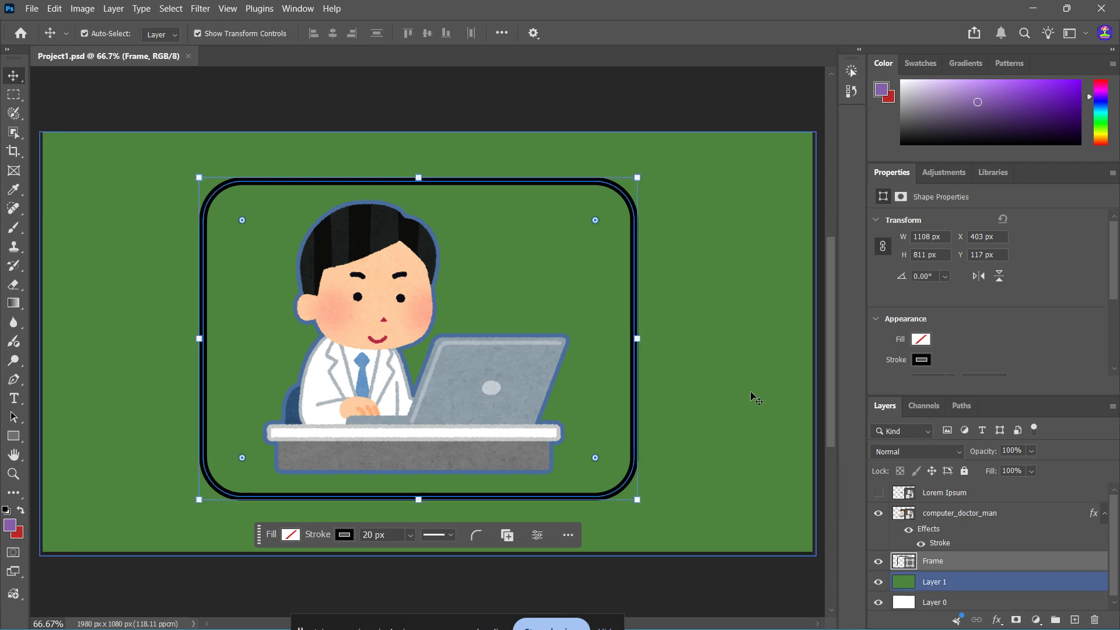
{"action": "left_click", "coordinate": [753, 396]}
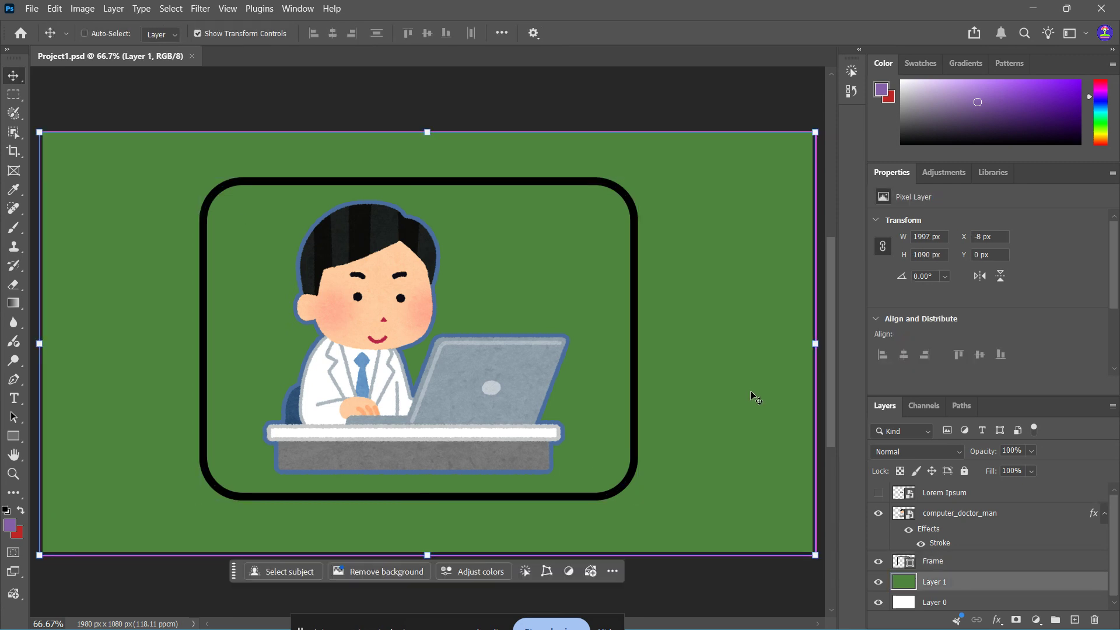
{"action": "key", "text": "ctrl+shift+n"}
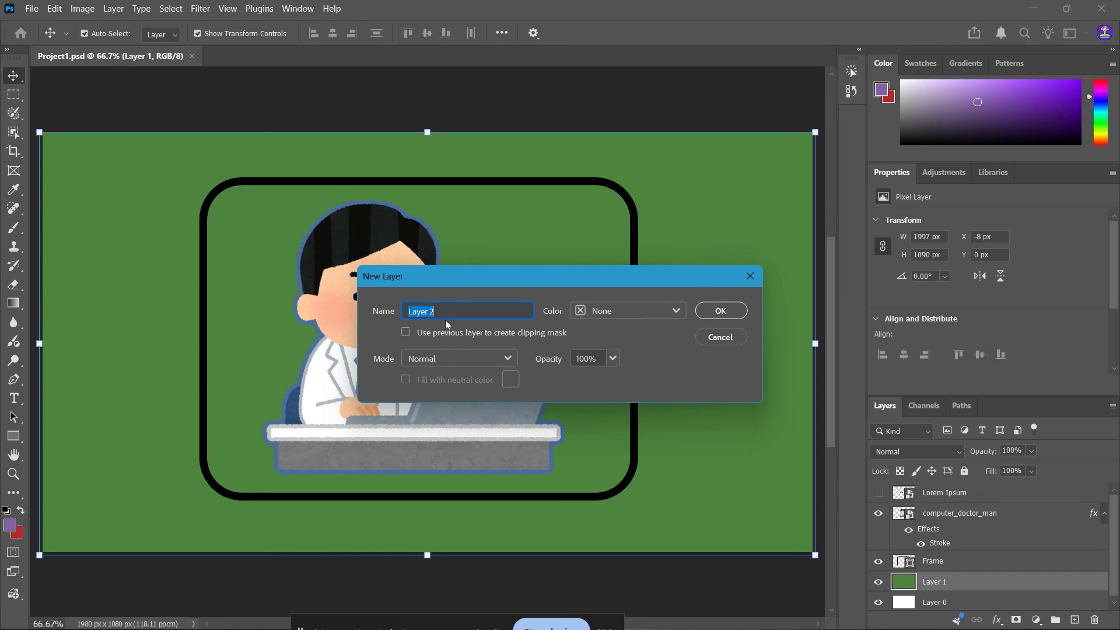
{"action": "left_click", "coordinate": [738, 315]}
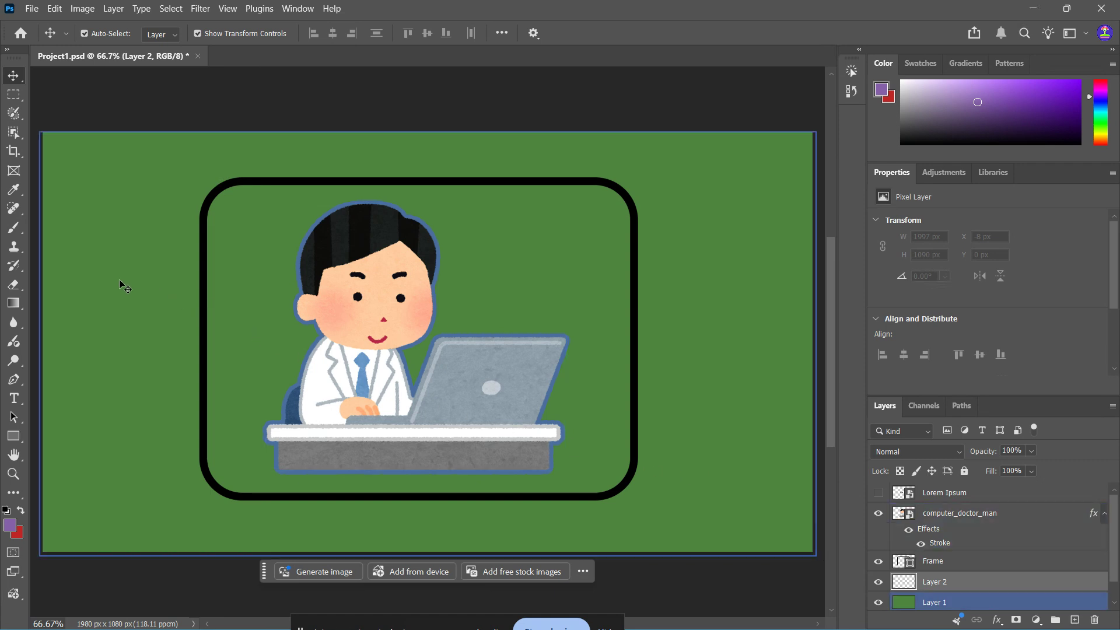
Step: Activate the Gradient tool and set its mode to Gradient rather than Classic gradient
{"action": "left_click", "coordinate": [14, 304]}
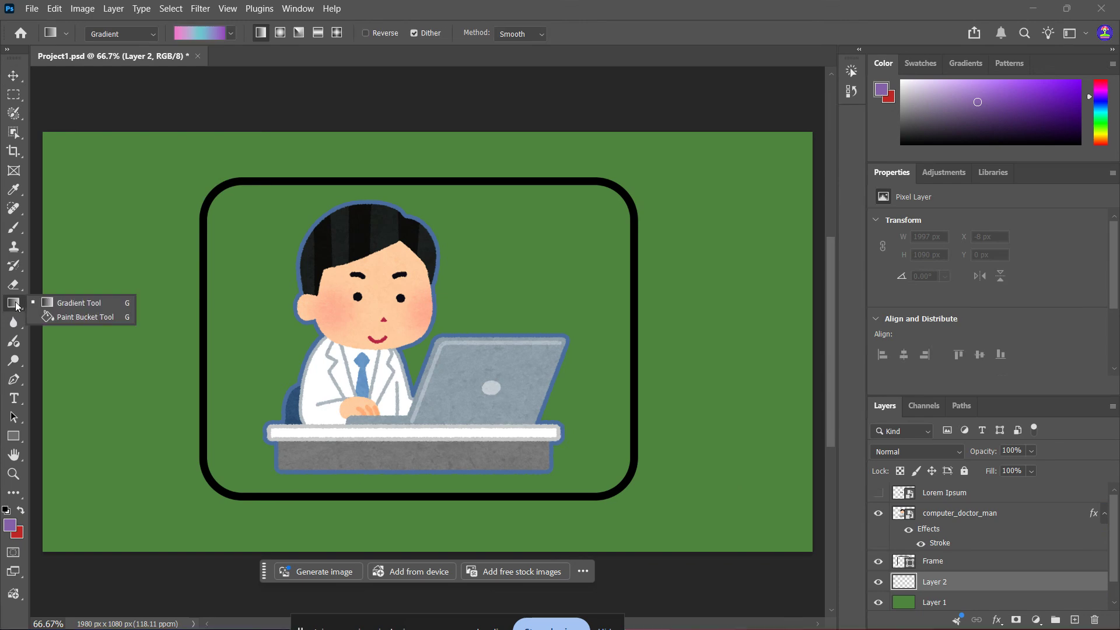
{"action": "left_click", "coordinate": [78, 303]}
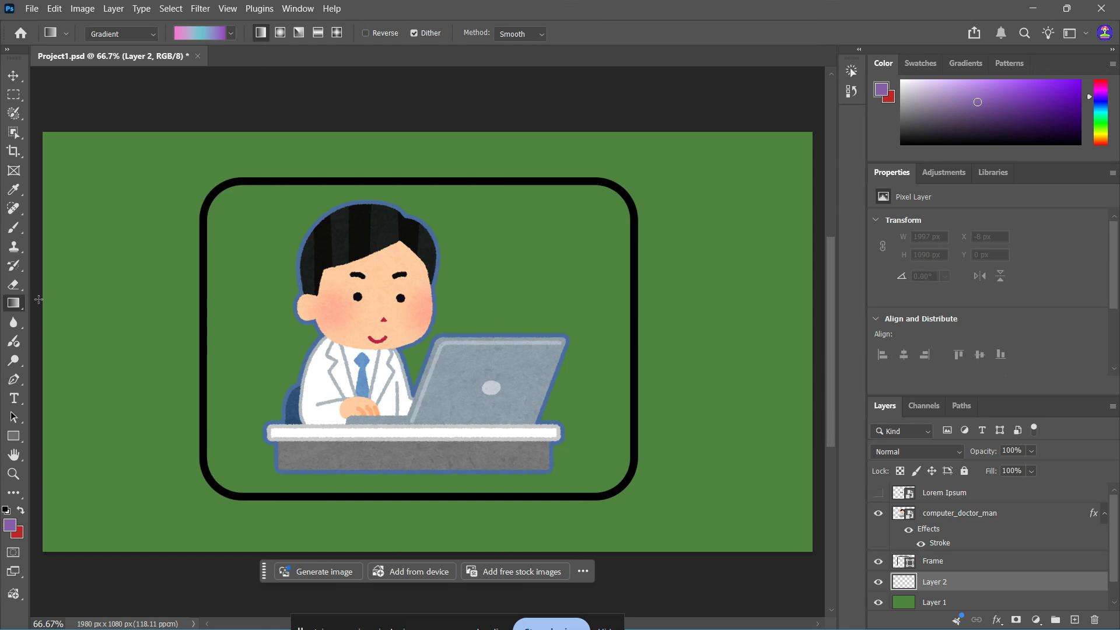
{"action": "right_click", "coordinate": [16, 312]}
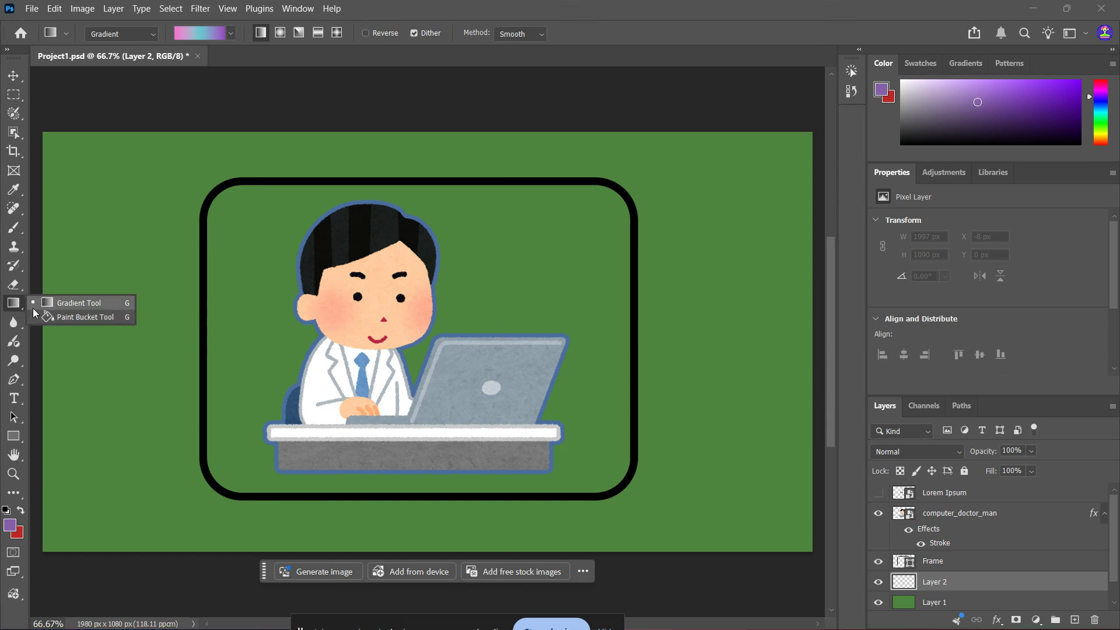
{"action": "left_click", "coordinate": [82, 308]}
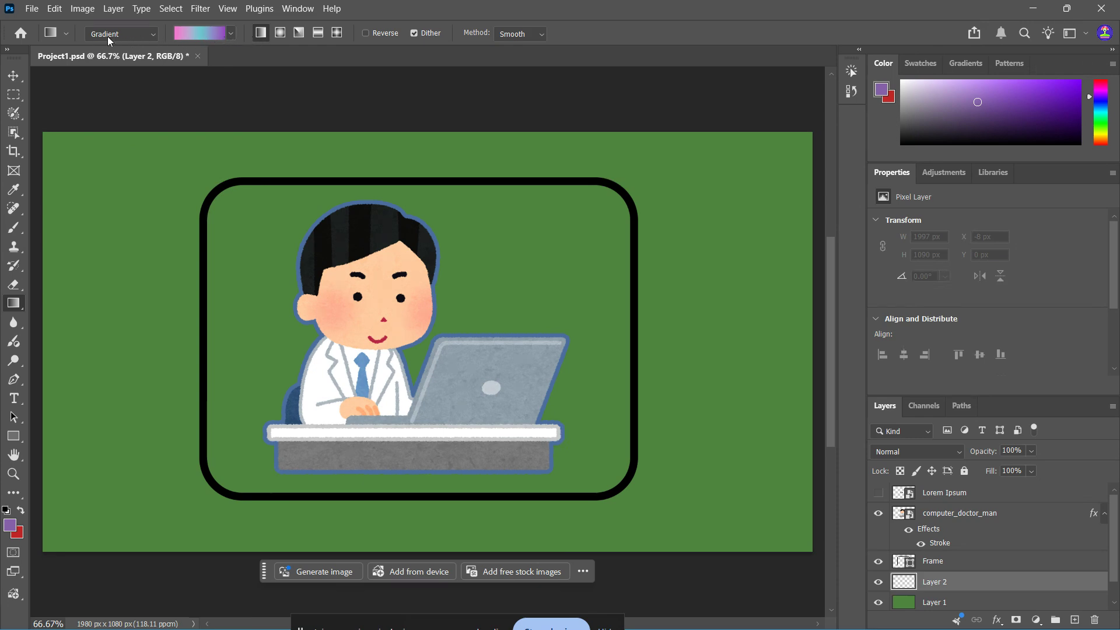
{"action": "left_click", "coordinate": [136, 33]}
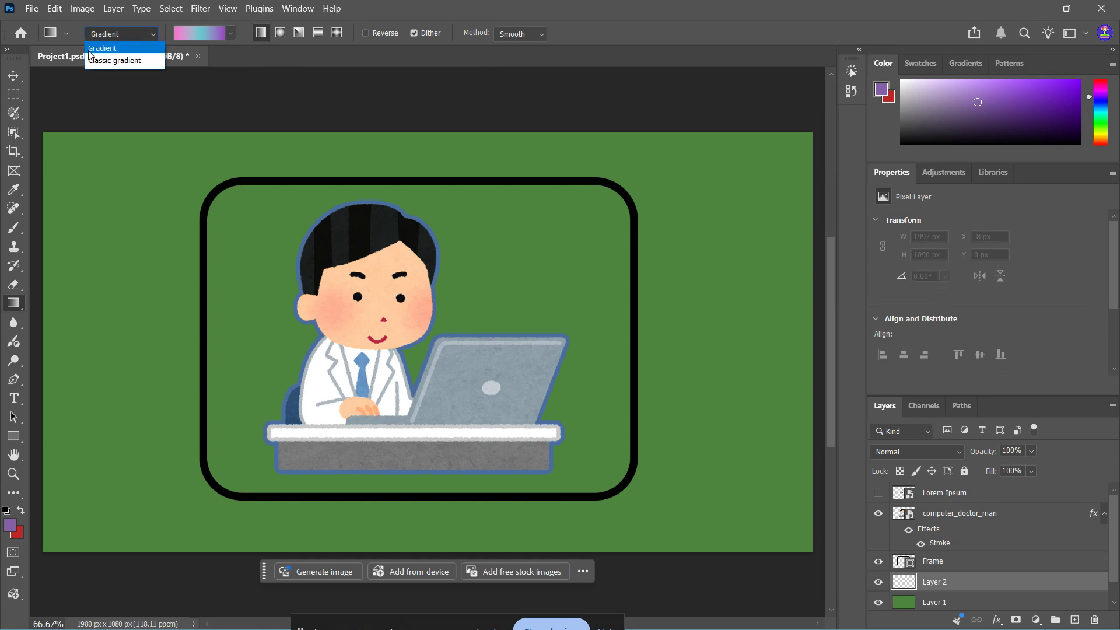
{"action": "left_click", "coordinate": [119, 47]}
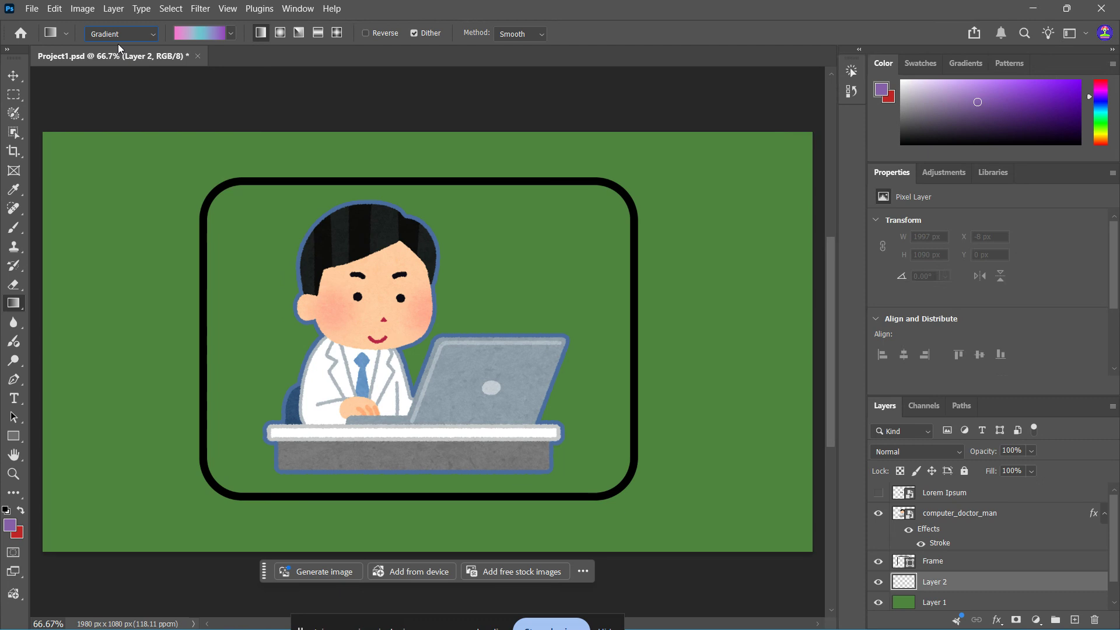
Step: Choose the third preset in the first row of the Blues gradient folder, a blue to pale-blue blend
{"action": "left_click", "coordinate": [231, 33]}
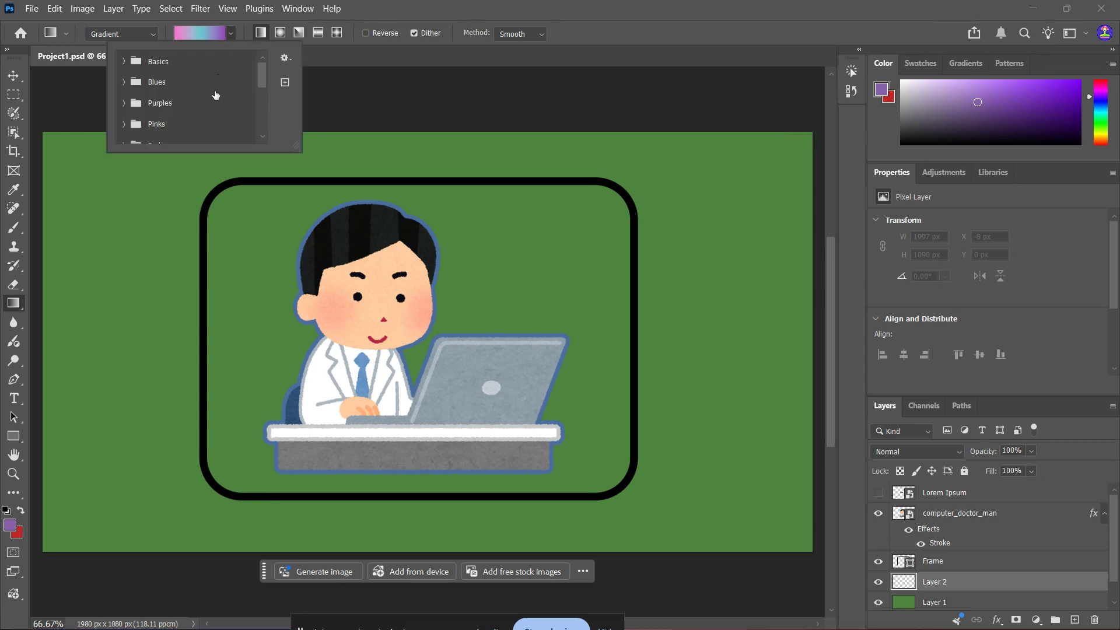
{"action": "scroll", "coordinate": [215, 100], "scroll_direction": "down", "scroll_amount": 2}
{"action": "scroll", "coordinate": [215, 101], "scroll_direction": "down", "scroll_amount": 2}
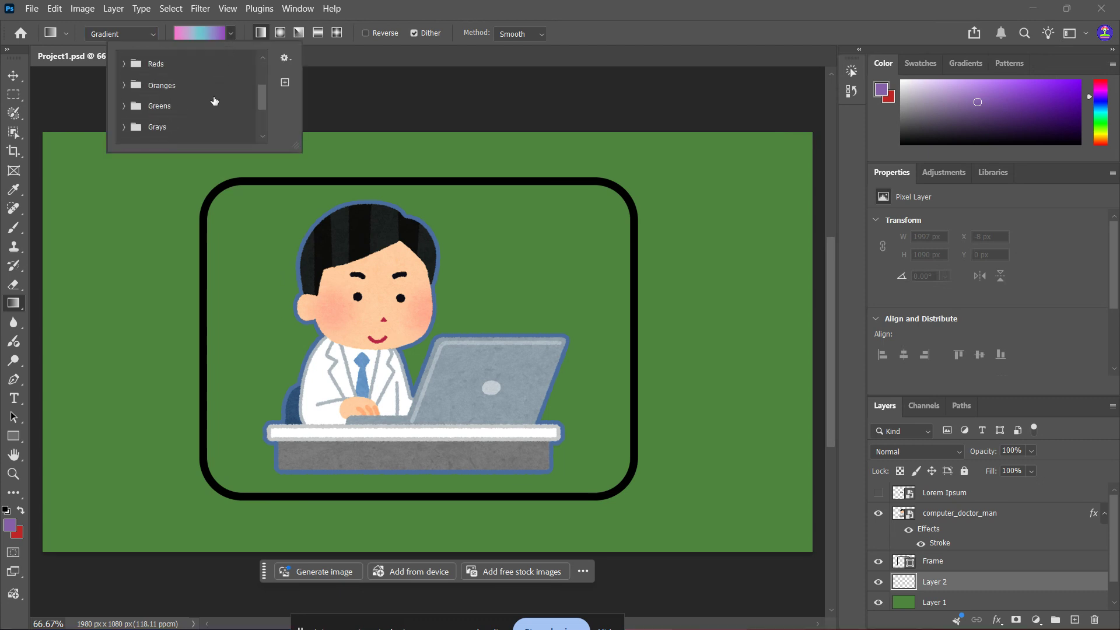
{"action": "left_click", "coordinate": [124, 88]}
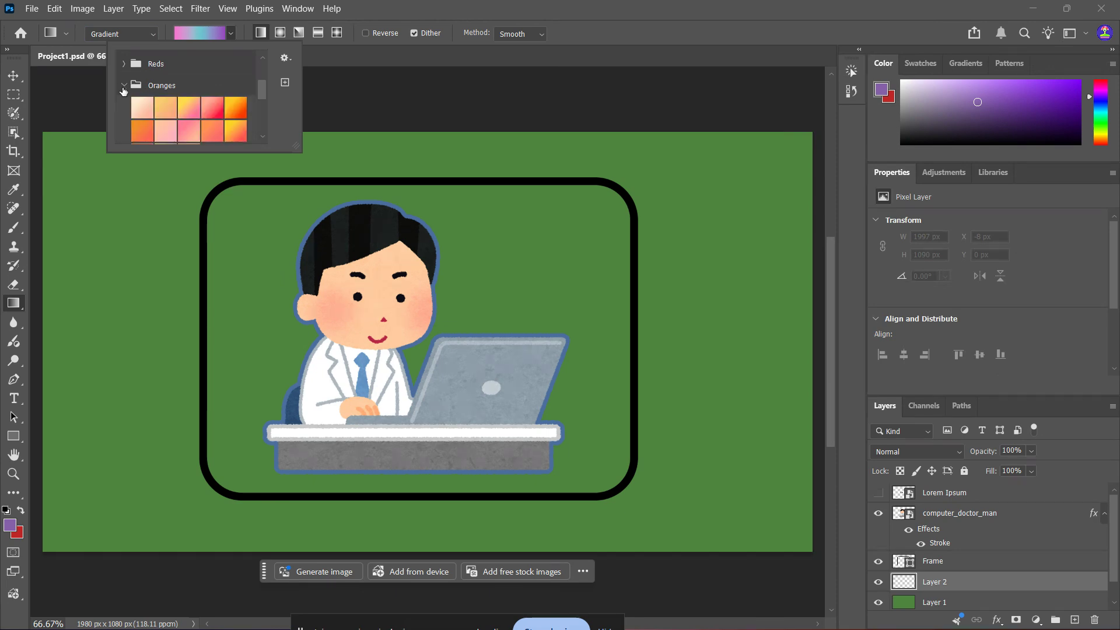
{"action": "scroll", "coordinate": [201, 110], "scroll_direction": "down", "scroll_amount": 1}
{"action": "scroll", "coordinate": [201, 110], "scroll_direction": "down", "scroll_amount": 1}
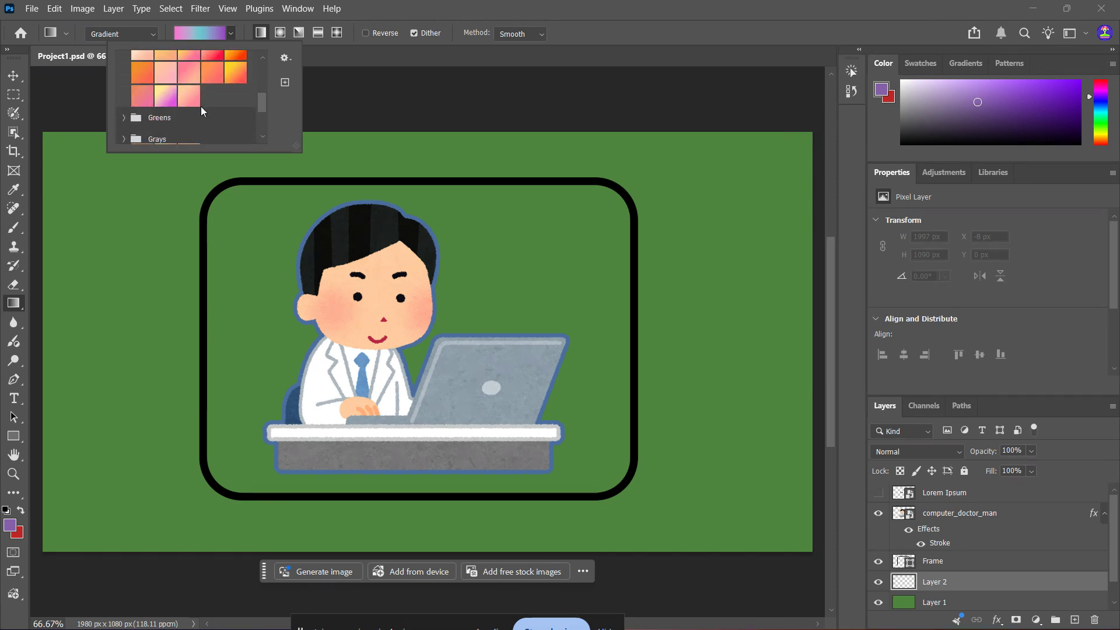
{"action": "scroll", "coordinate": [201, 106], "scroll_direction": "up", "scroll_amount": 5}
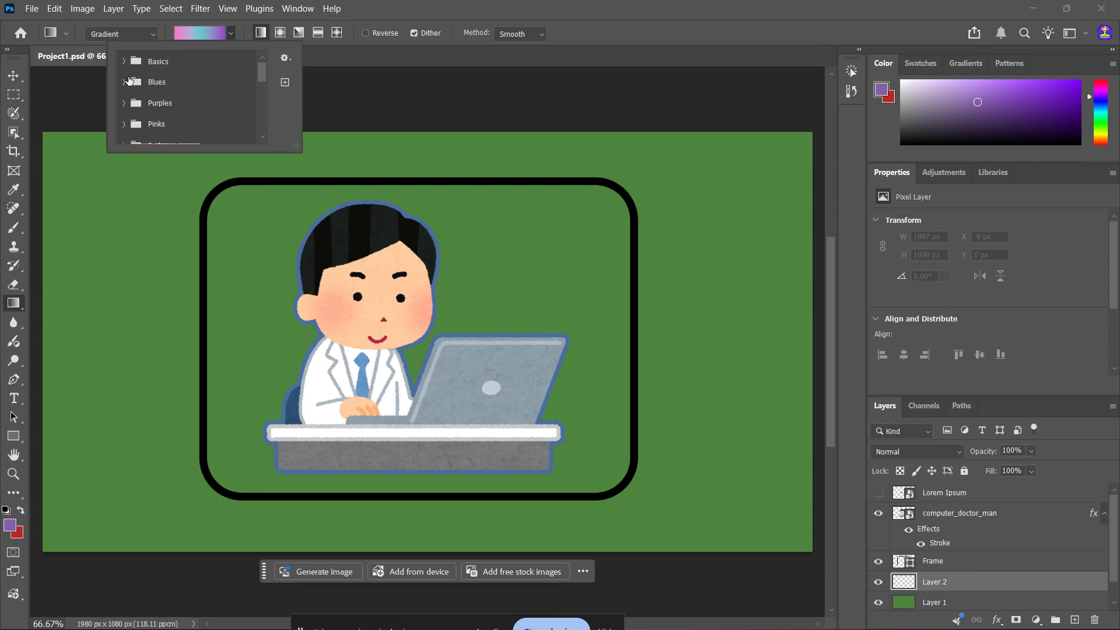
{"action": "left_click", "coordinate": [126, 81]}
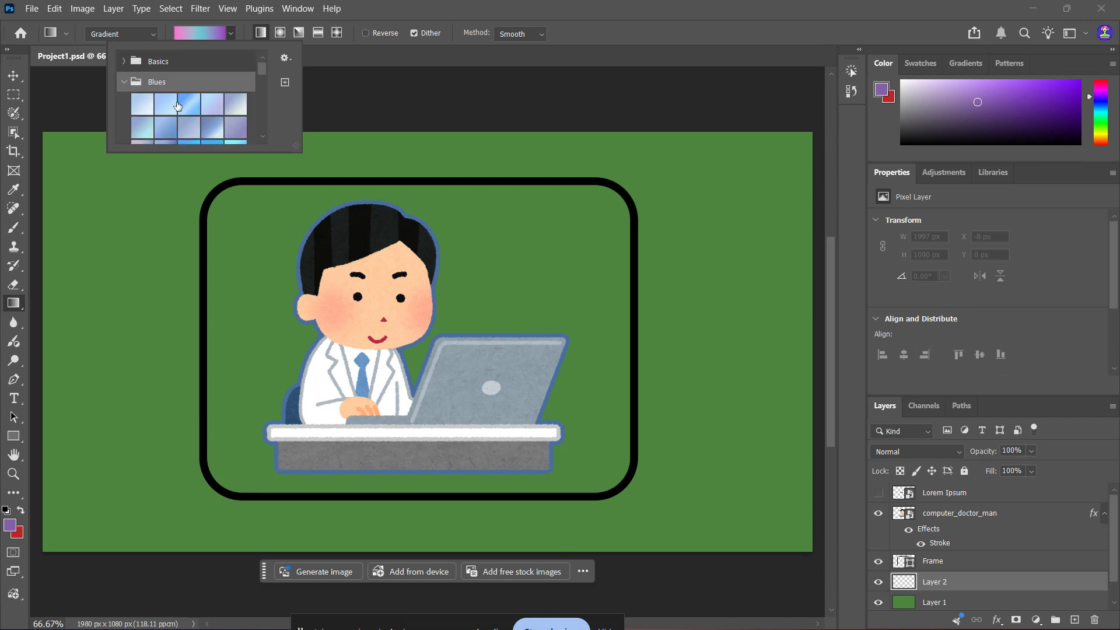
{"action": "scroll", "coordinate": [178, 106], "scroll_direction": "down", "scroll_amount": 5}
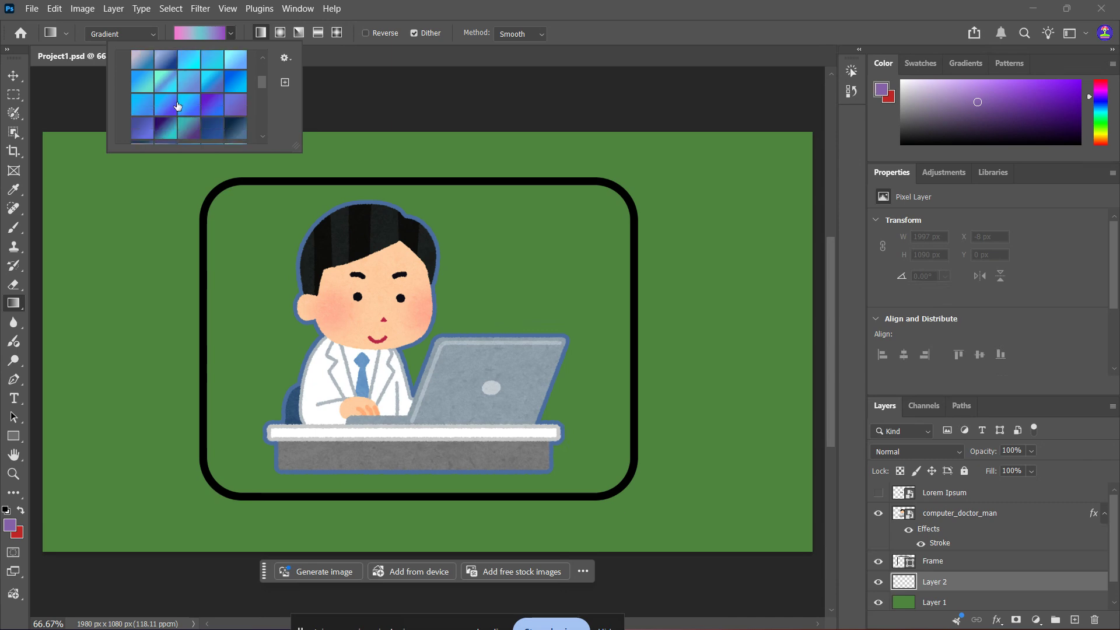
{"action": "scroll", "coordinate": [178, 106], "scroll_direction": "up", "scroll_amount": 3}
{"action": "left_click", "coordinate": [195, 70]}
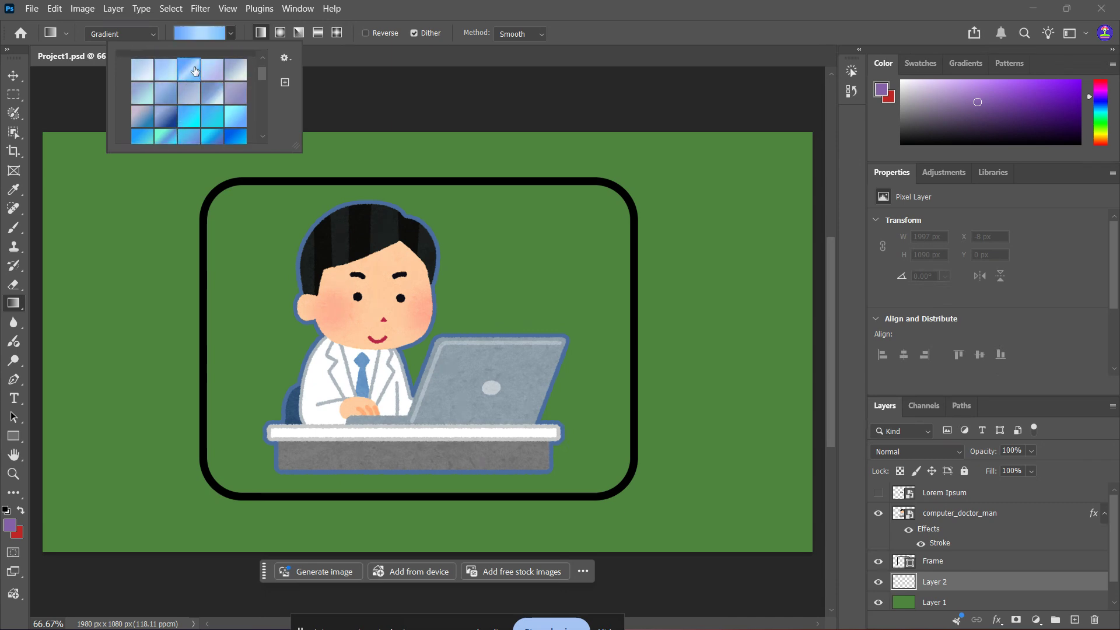
{"action": "left_click", "coordinate": [235, 31]}
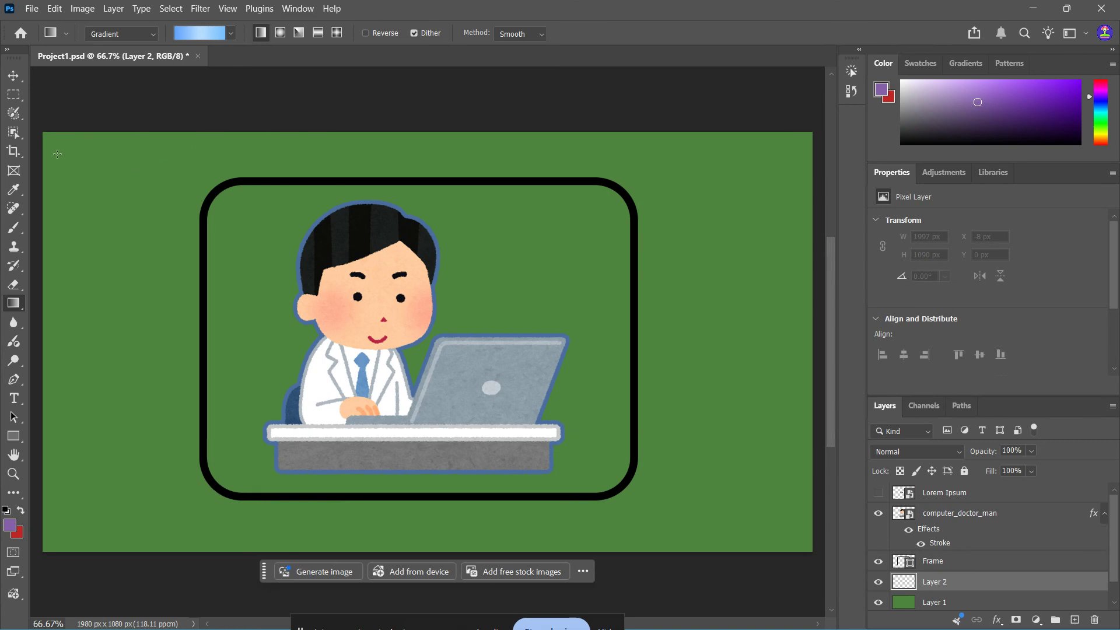
Step: Draw a linear gradient diagonally from the canvas's upper-left corner to its lower-right, at an angle of about -28° and about 186% scale
{"action": "left_click_drag", "start_coordinate": [60, 151], "coordinate": [763, 520]}
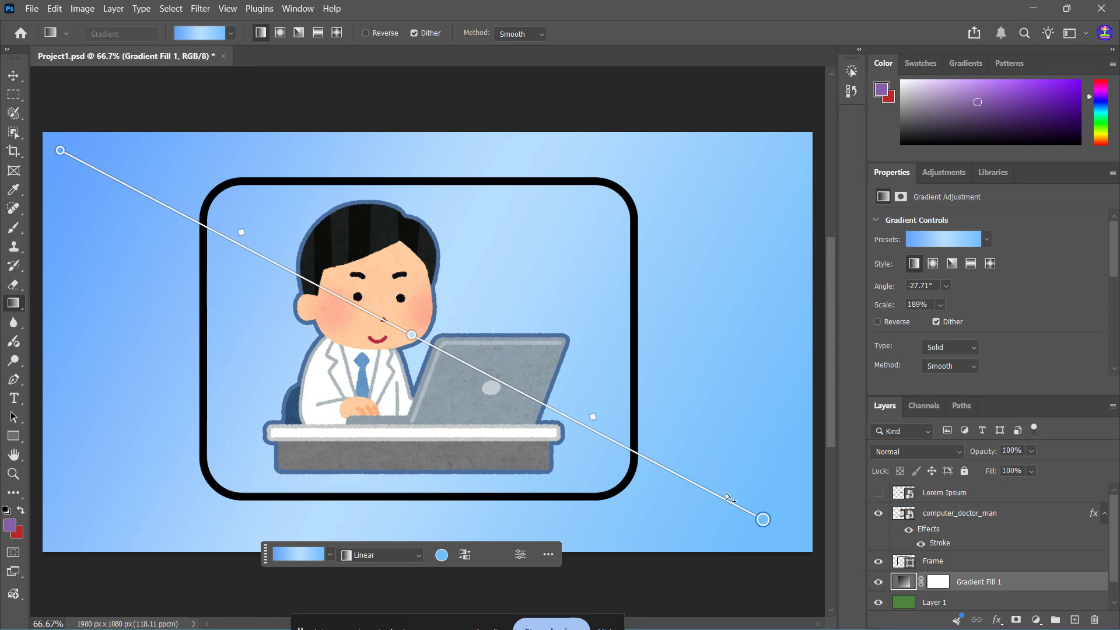
{"action": "mouse_move", "coordinate": [766, 524]}
{"action": "left_mouse_down"}
{"action": "mouse_move", "coordinate": [746, 499]}
{"action": "mouse_move", "coordinate": [789, 385]}
{"action": "mouse_move", "coordinate": [774, 256]}
{"action": "mouse_move", "coordinate": [749, 520]}
{"action": "left_mouse_up"}
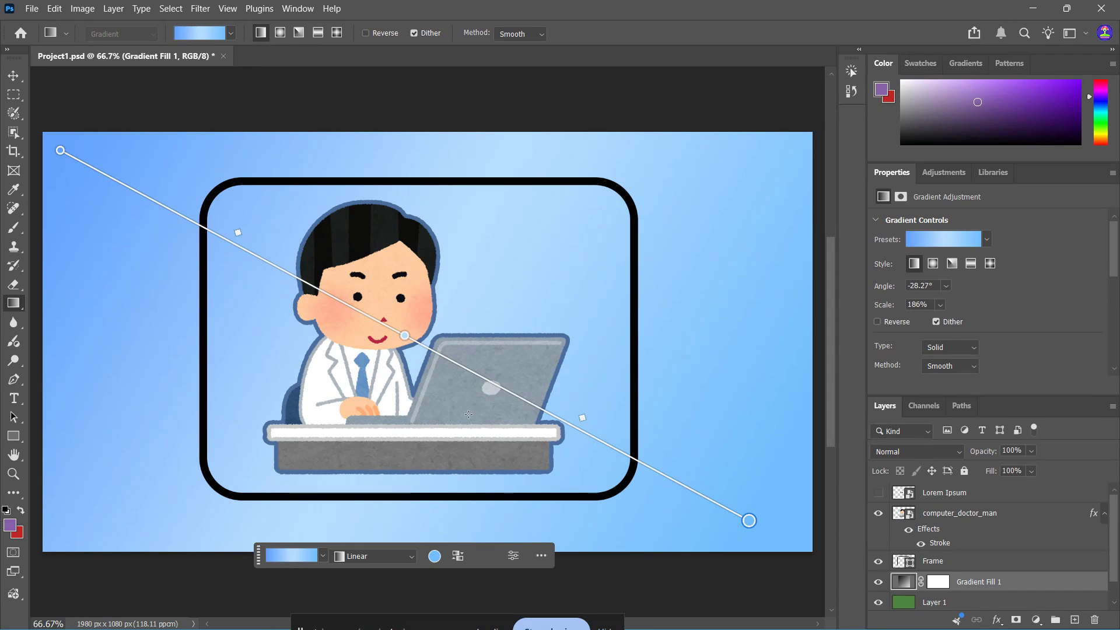
{"action": "mouse_move", "coordinate": [438, 343]}
{"action": "left_mouse_down"}
{"action": "mouse_move", "coordinate": [619, 213]}
{"action": "mouse_move", "coordinate": [375, 167]}
{"action": "mouse_move", "coordinate": [187, 200]}
{"action": "mouse_move", "coordinate": [165, 356]}
{"action": "mouse_move", "coordinate": [335, 436]}
{"action": "mouse_move", "coordinate": [461, 349]}
{"action": "mouse_move", "coordinate": [395, 335]}
{"action": "mouse_move", "coordinate": [435, 347]}
{"action": "left_mouse_up"}
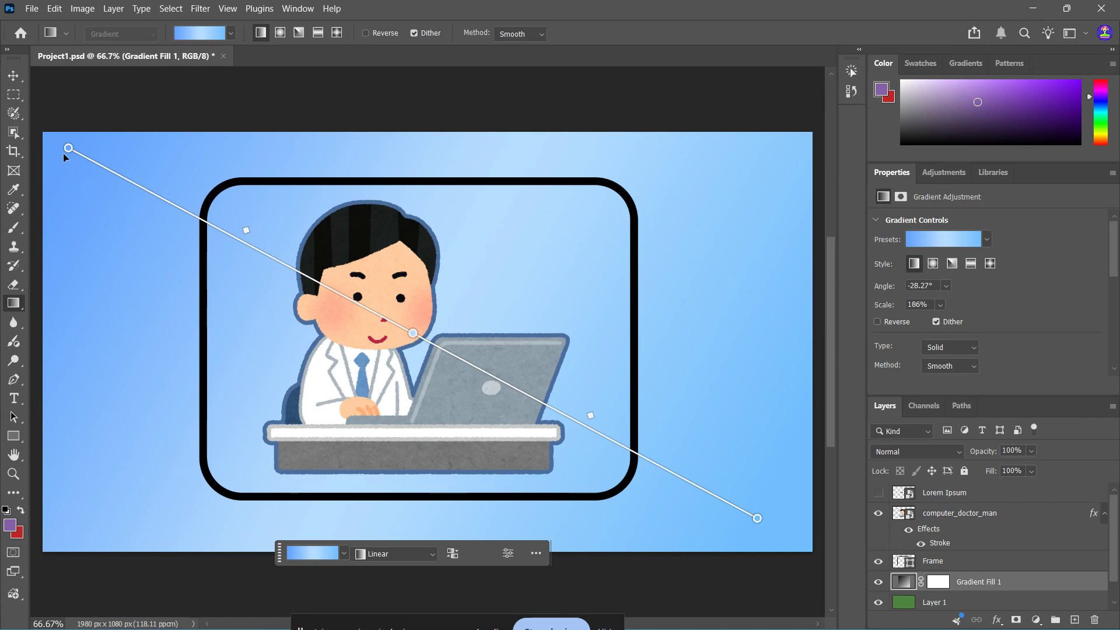
Step: Reposition both ends of the gradient line to about -42° and 107% scale, spanning from the frame's upper-left to its lower-right
{"action": "left_click_drag", "start_coordinate": [68, 148], "coordinate": [220, 226]}
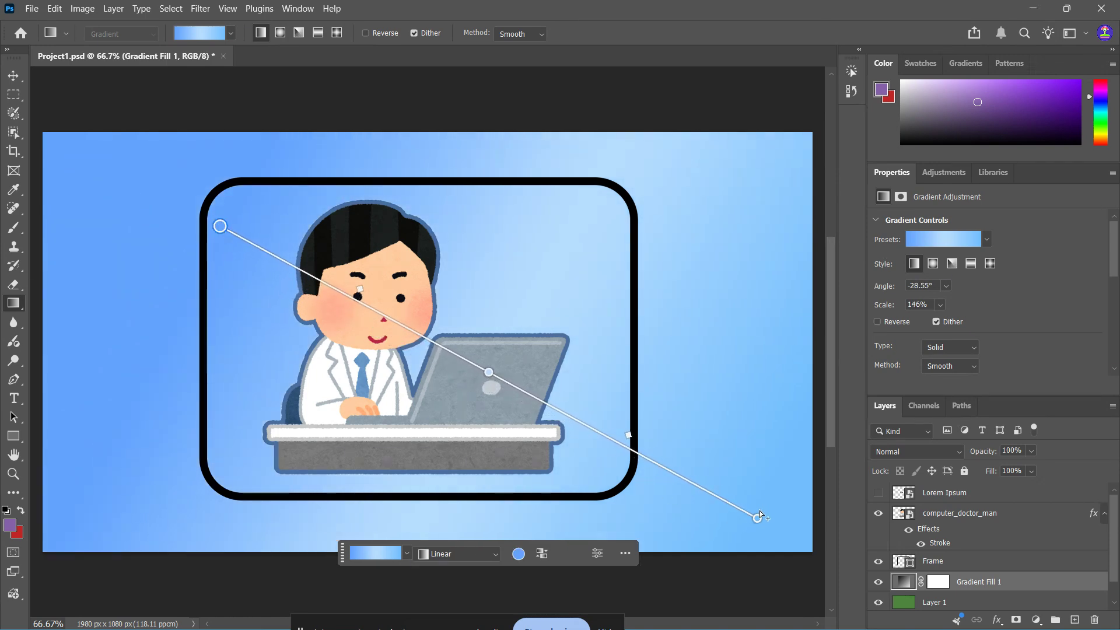
{"action": "left_click_drag", "start_coordinate": [759, 513], "coordinate": [573, 431]}
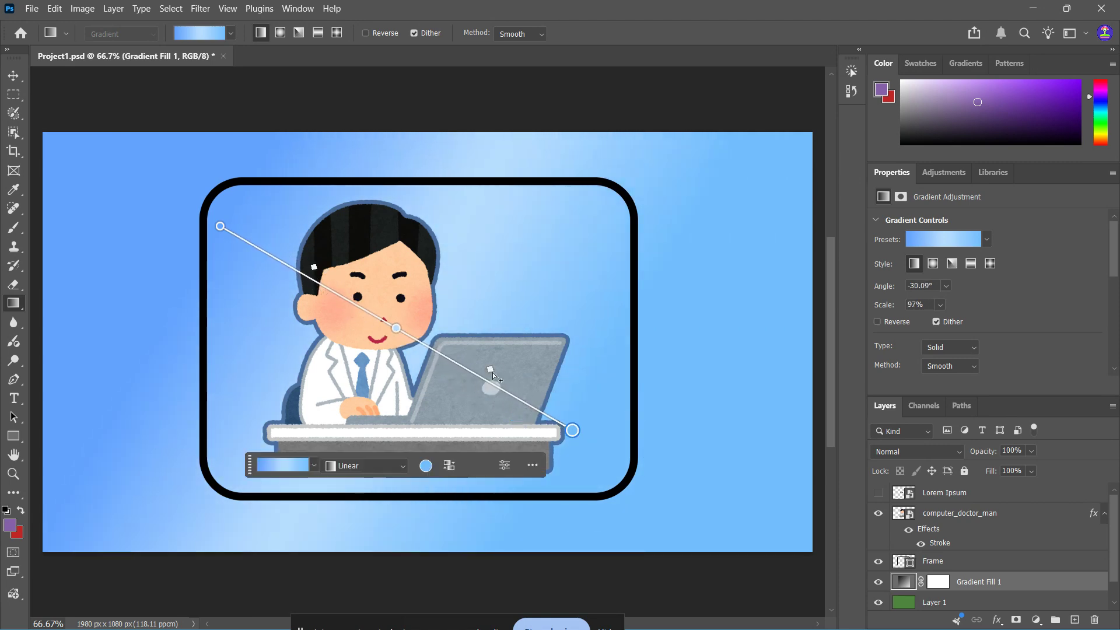
{"action": "left_click_drag", "start_coordinate": [220, 225], "coordinate": [255, 180]}
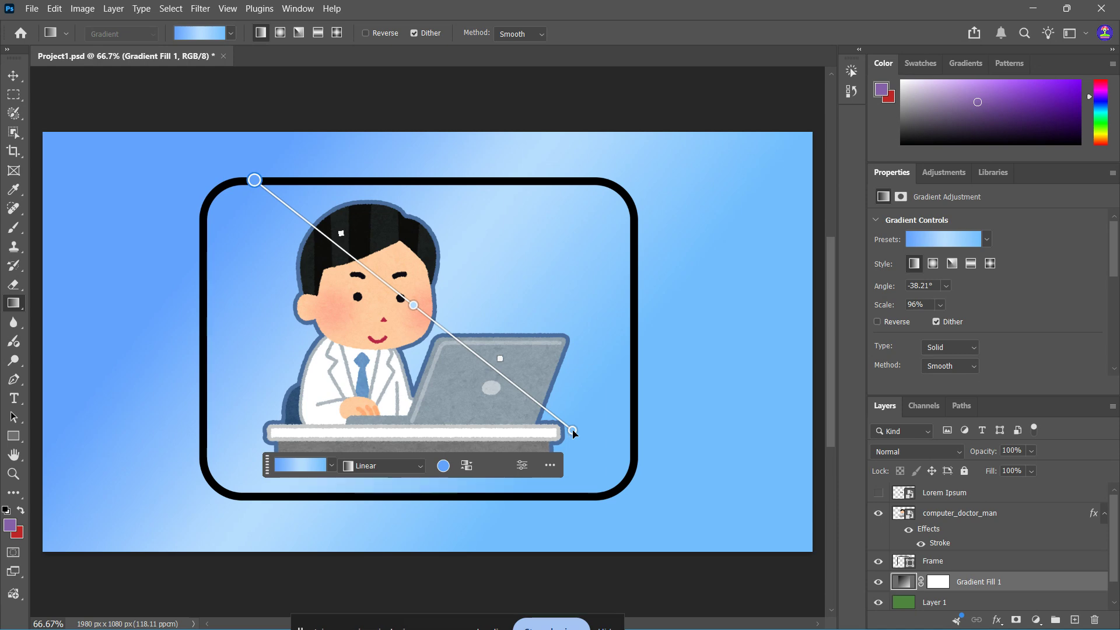
{"action": "left_click_drag", "start_coordinate": [572, 431], "coordinate": [585, 482]}
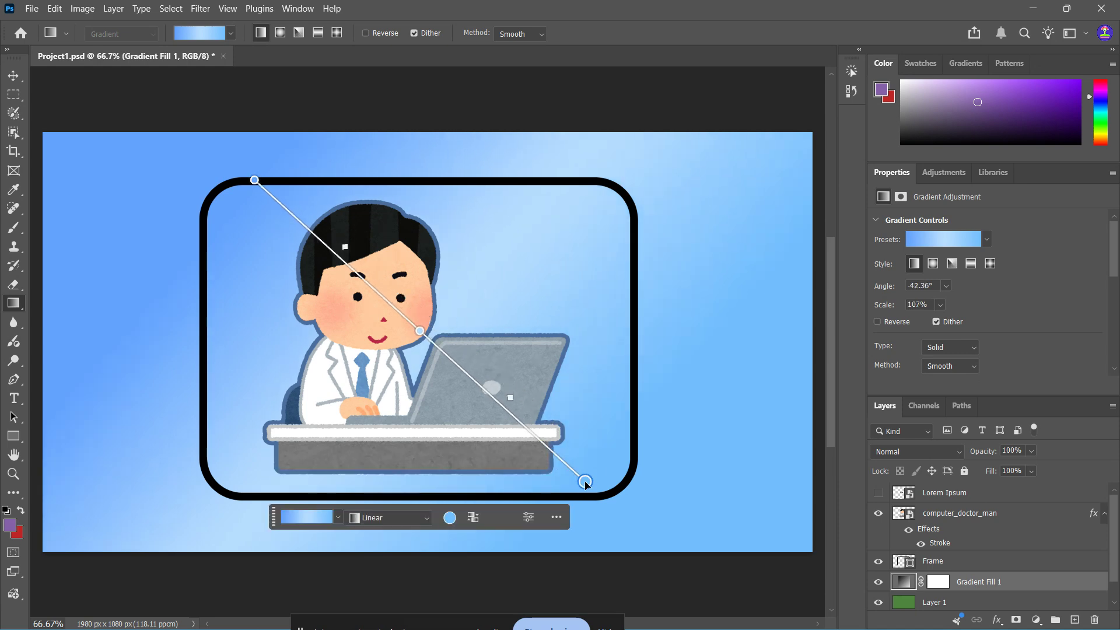
Step: Recolor the gradient's lower-right end stop to violet by shifting its hue
{"action": "double_click", "coordinate": [585, 482]}
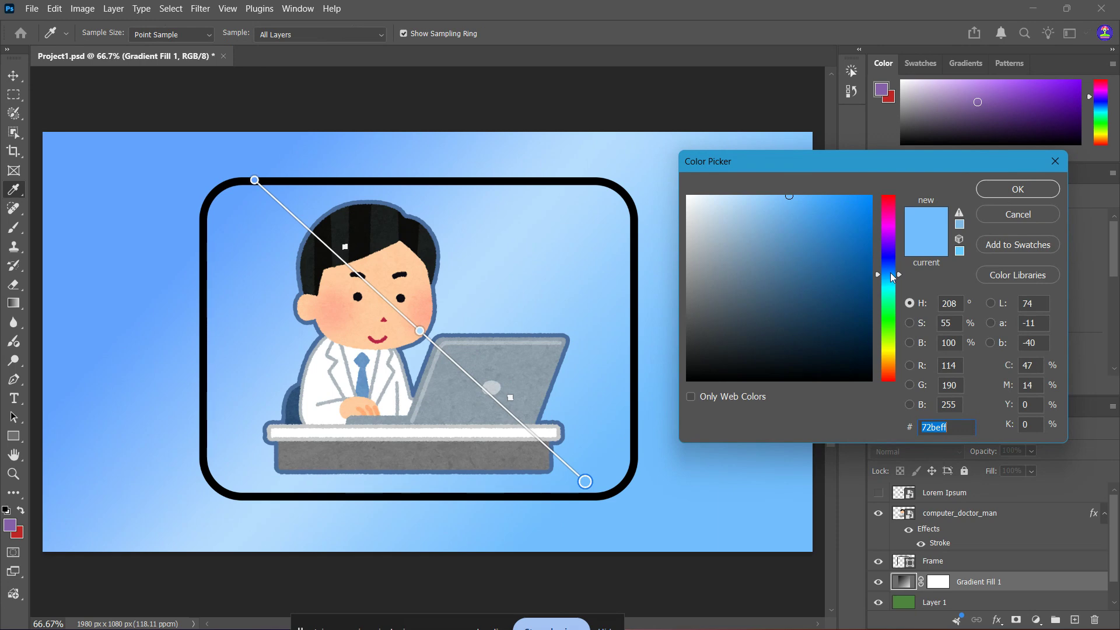
{"action": "mouse_move", "coordinate": [892, 278]}
{"action": "left_mouse_down"}
{"action": "mouse_move", "coordinate": [892, 244]}
{"action": "mouse_move", "coordinate": [897, 258]}
{"action": "left_mouse_up"}
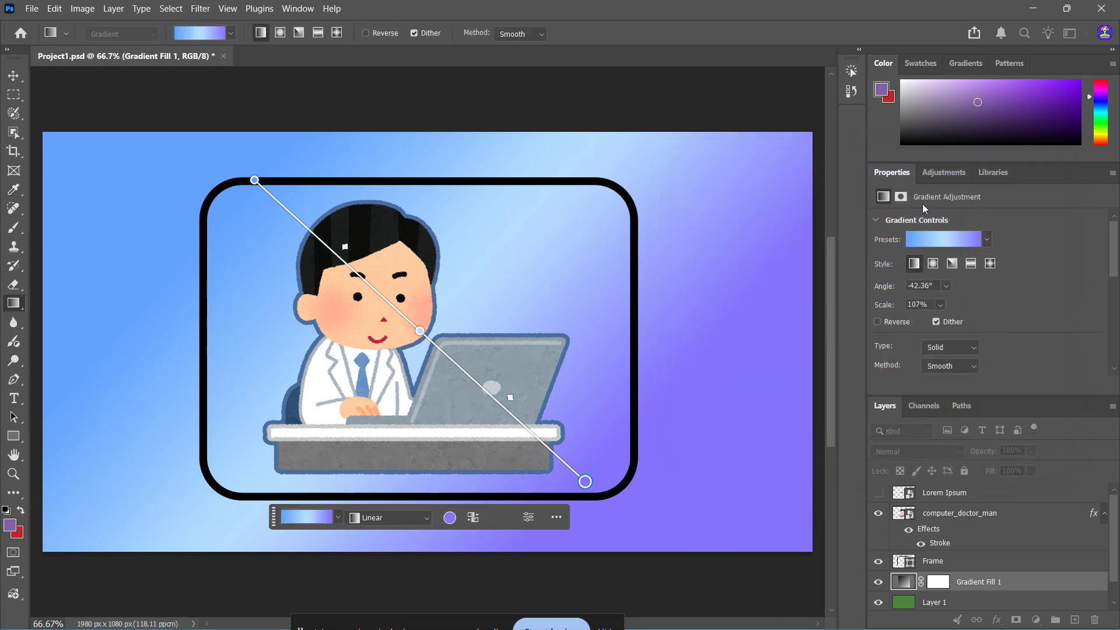
{"action": "left_click", "coordinate": [992, 190]}
Step: Recolor the gradient's upper-left start stop to pink, #ee63ff
{"action": "double_click", "coordinate": [254, 180]}
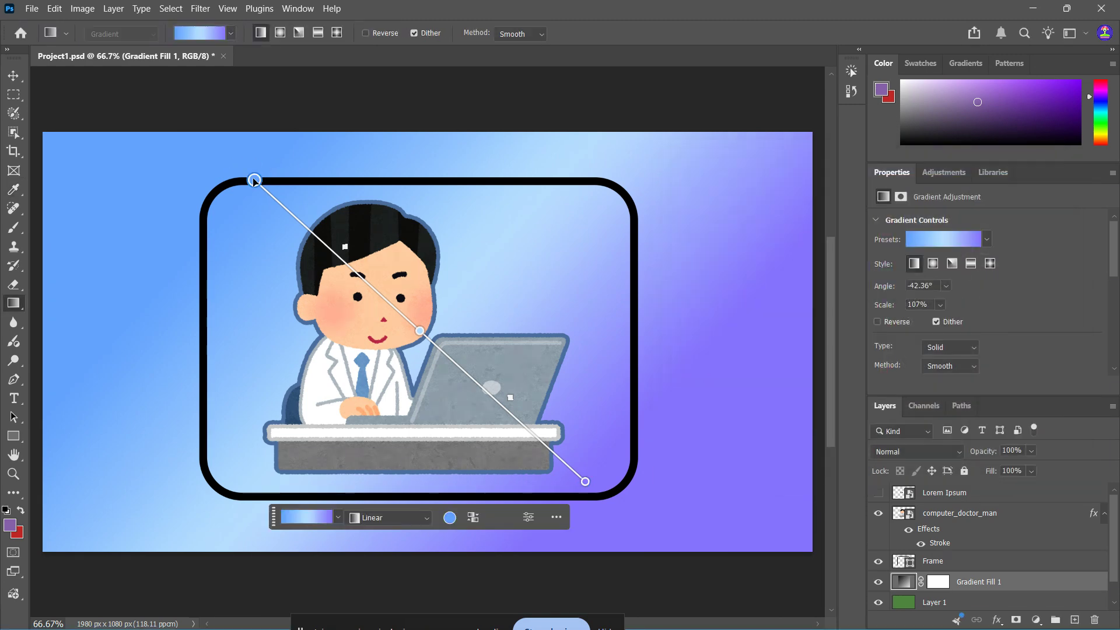
{"action": "left_click_drag", "start_coordinate": [895, 232], "coordinate": [891, 231]}
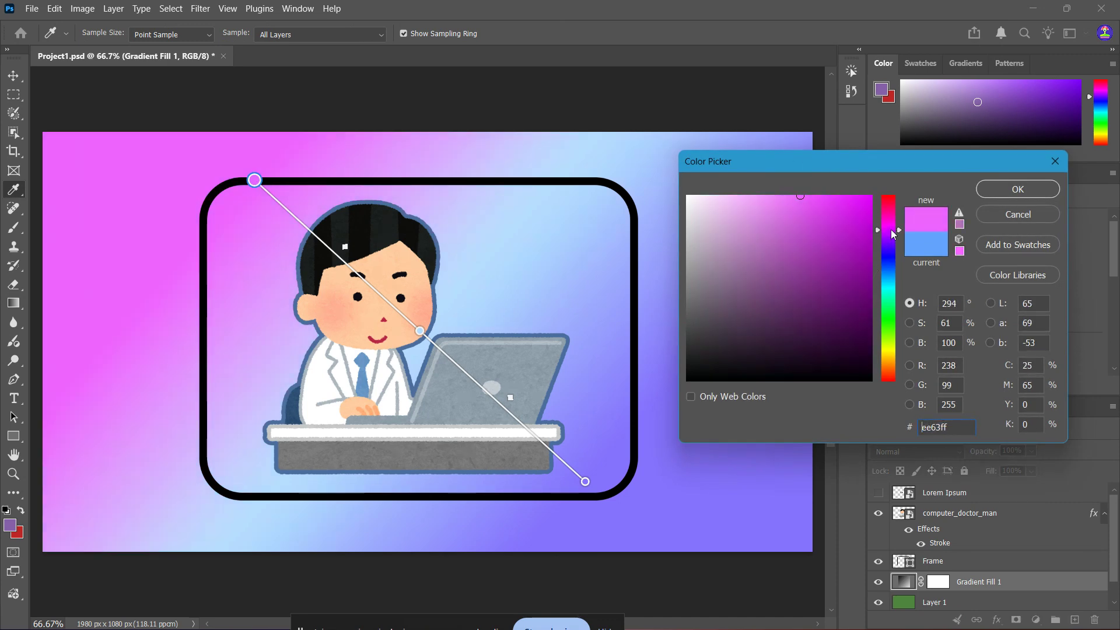
{"action": "left_click", "coordinate": [1031, 191]}
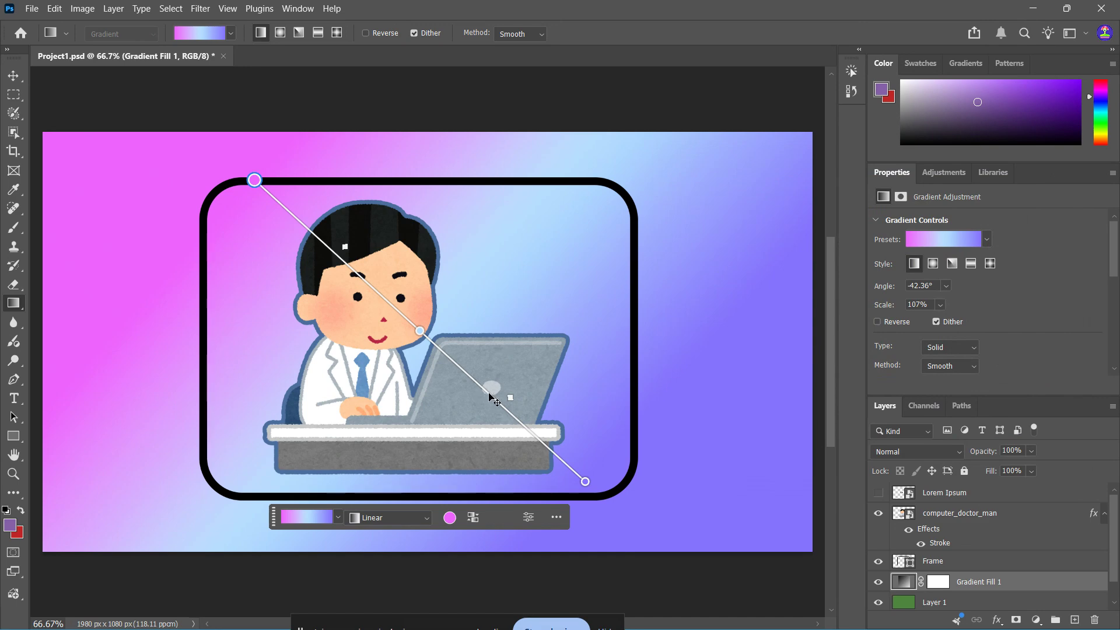
Step: Add a color stop on the gradient line just past its middle stop and color it light blue, #7dcdef
{"action": "double_click", "coordinate": [439, 340]}
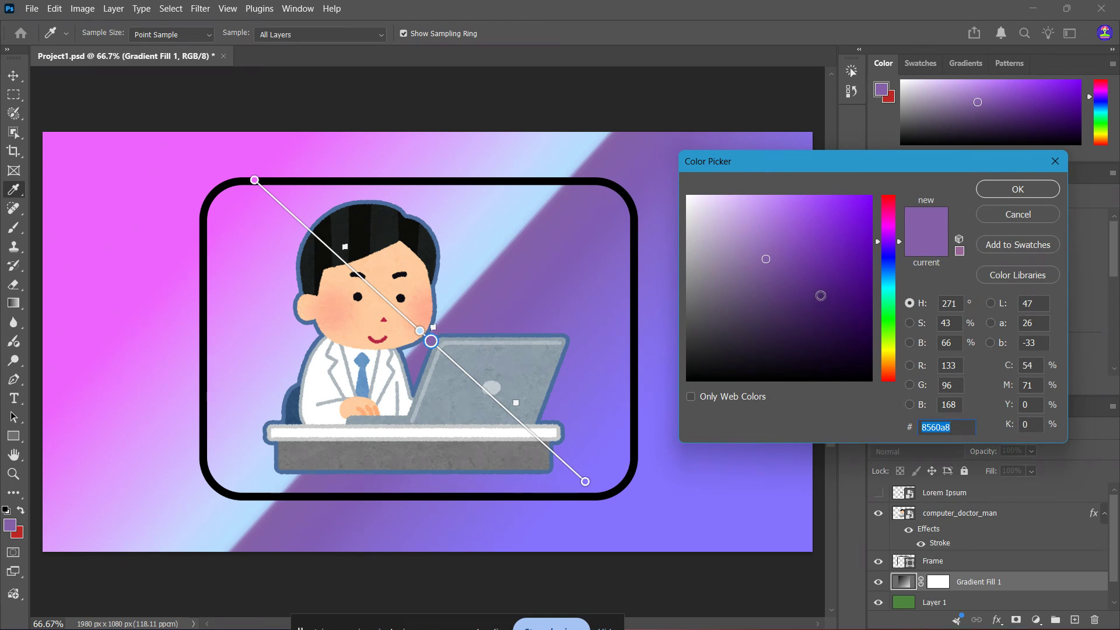
{"action": "left_click", "coordinate": [838, 282]}
{"action": "mouse_move", "coordinate": [837, 281]}
{"action": "left_mouse_down"}
{"action": "mouse_move", "coordinate": [773, 324]}
{"action": "mouse_move", "coordinate": [741, 277]}
{"action": "mouse_move", "coordinate": [777, 226]}
{"action": "mouse_move", "coordinate": [775, 207]}
{"action": "left_mouse_up"}
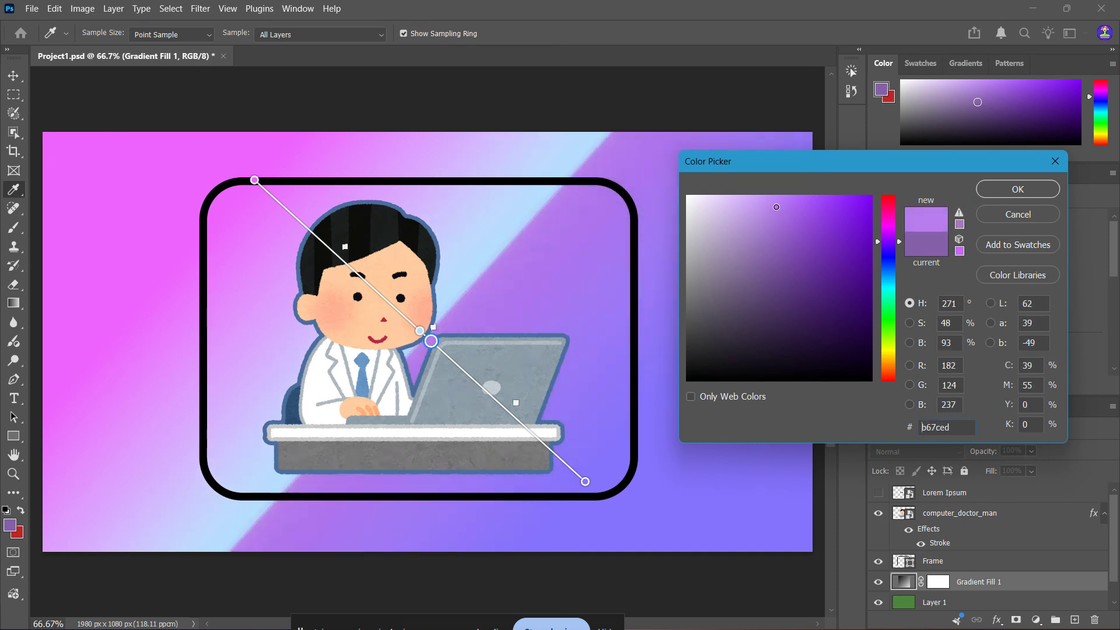
{"action": "left_click_drag", "start_coordinate": [891, 248], "coordinate": [899, 283]}
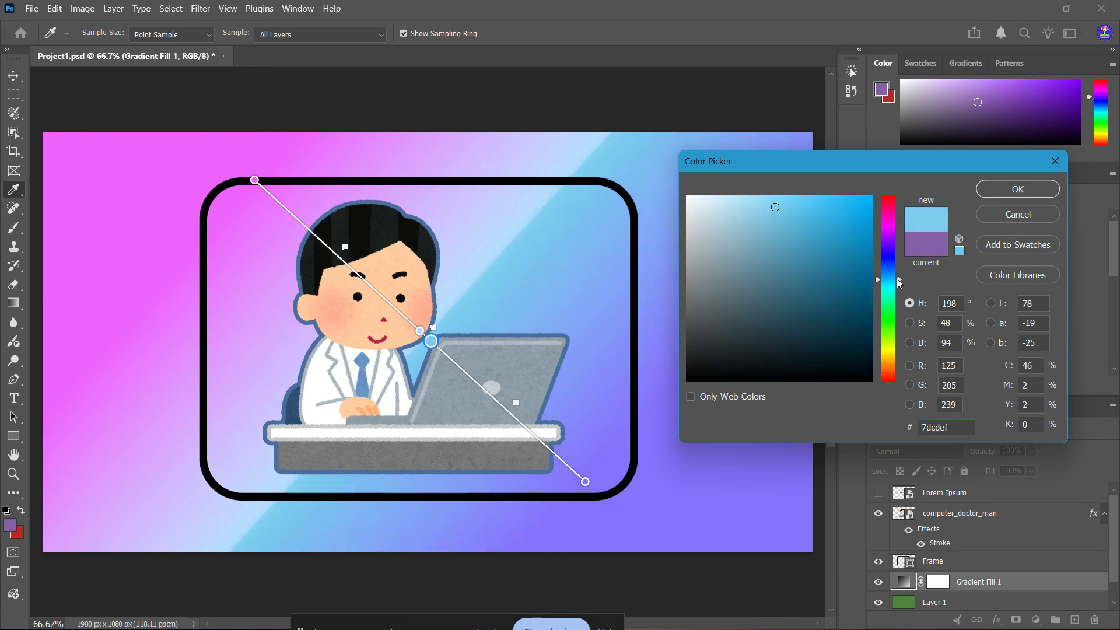
{"action": "left_click", "coordinate": [1019, 189]}
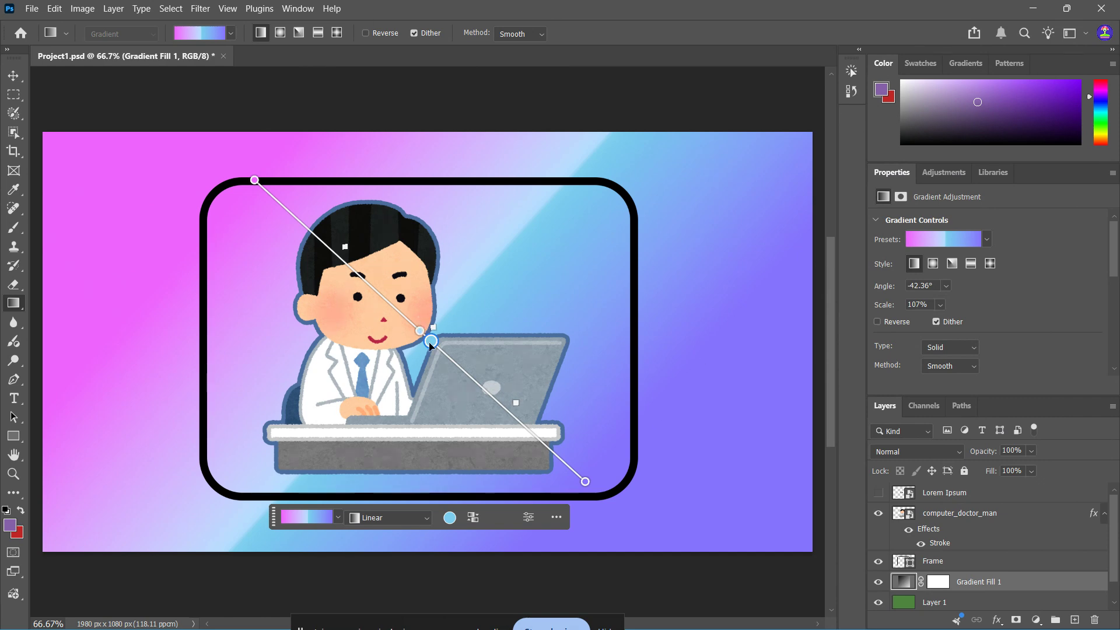
Step: Spread the two inner color stops, moving #7dcdef toward the violet end and the pale-blue stop toward the pink end, keeping their colors
{"action": "left_click_drag", "start_coordinate": [431, 341], "coordinate": [533, 412]}
{"action": "left_click_drag", "start_coordinate": [420, 333], "coordinate": [367, 279]}
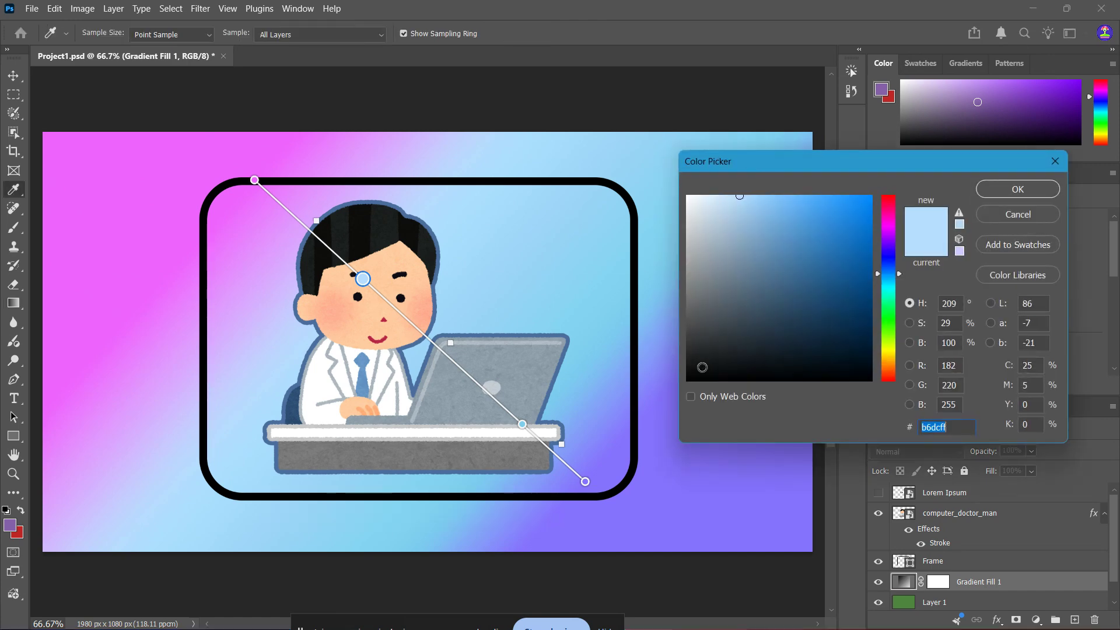
{"action": "left_click", "coordinate": [1000, 223]}
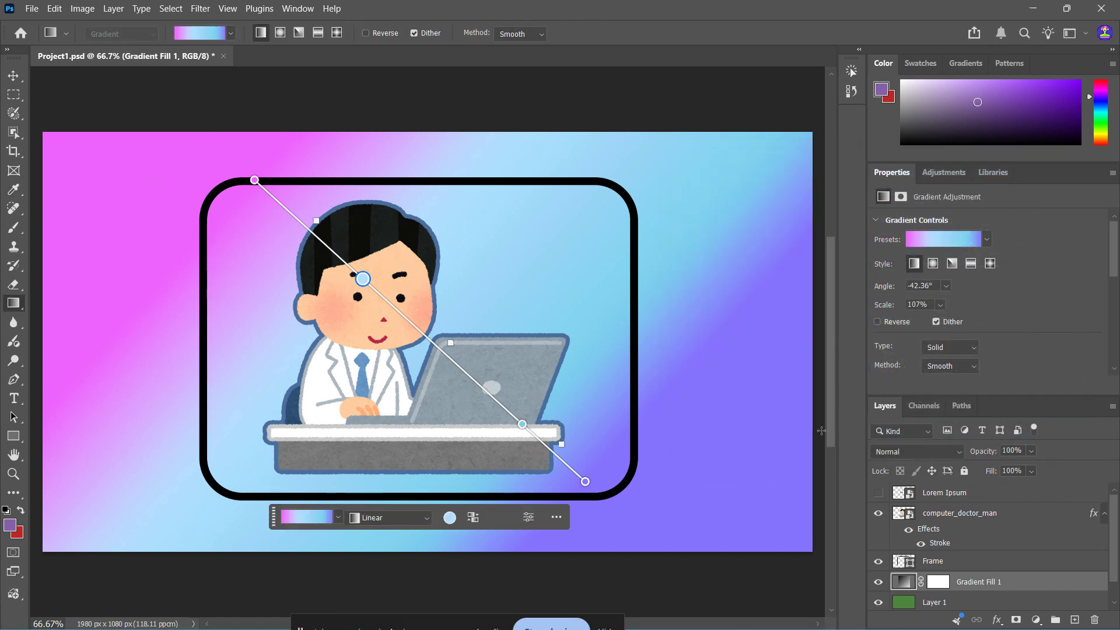